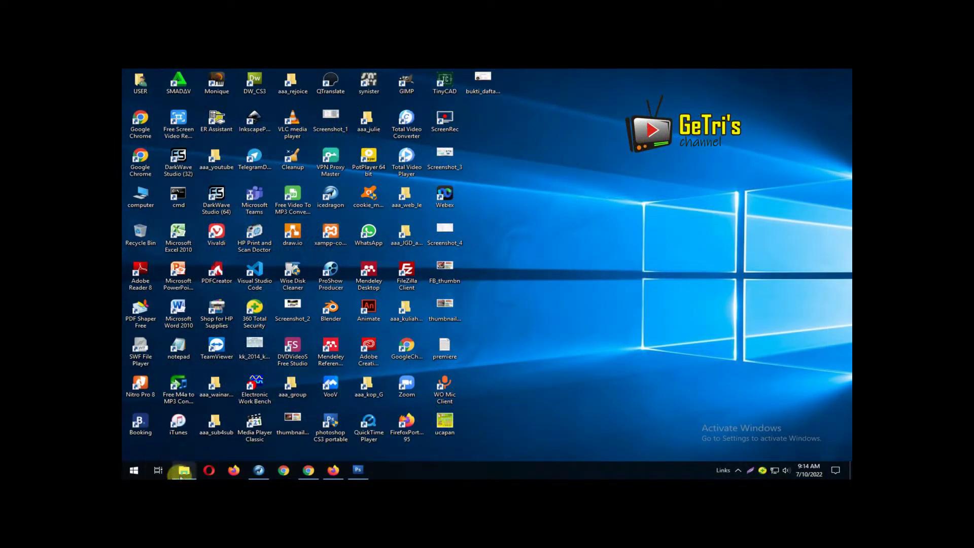
# Step: View the source photos in the kedua folder, switch to Photoshop and open the Image Processor script
pyautogui.click(184, 471)
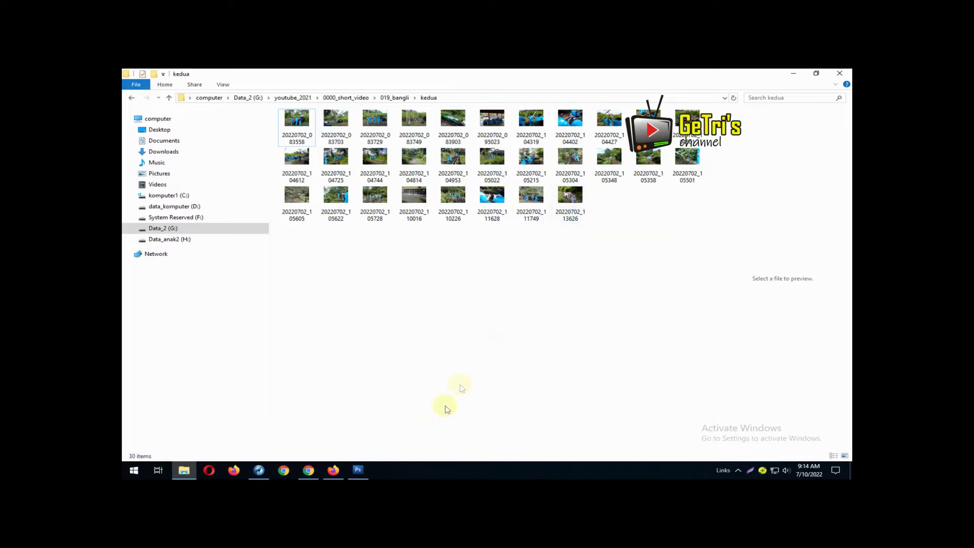
pyautogui.click(359, 471)
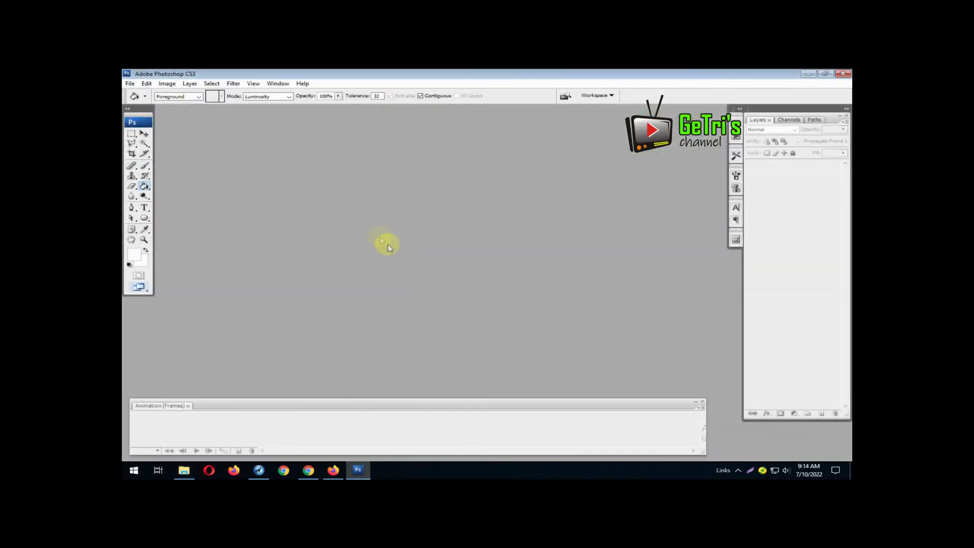
pyautogui.click(129, 84)
pyautogui.moveTo(218, 282)
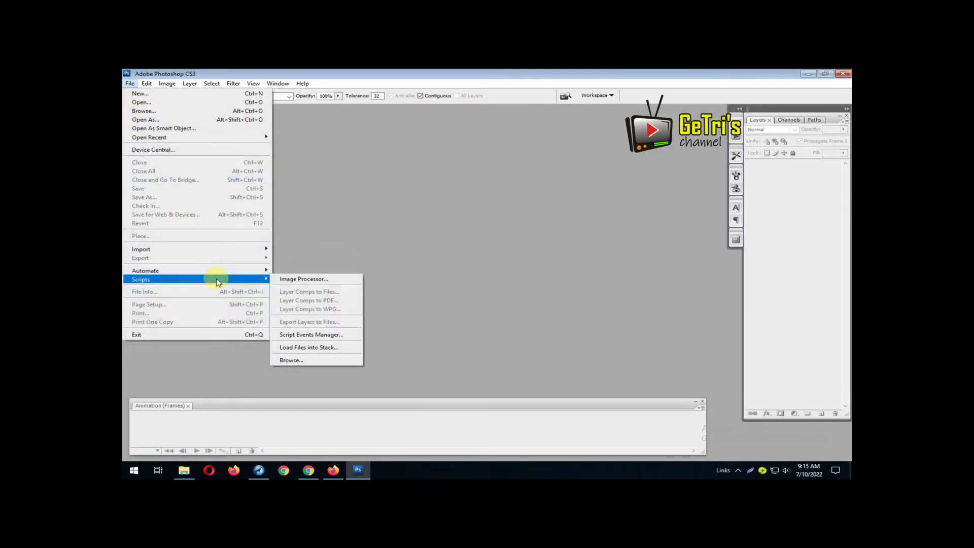
pyautogui.click(320, 279)
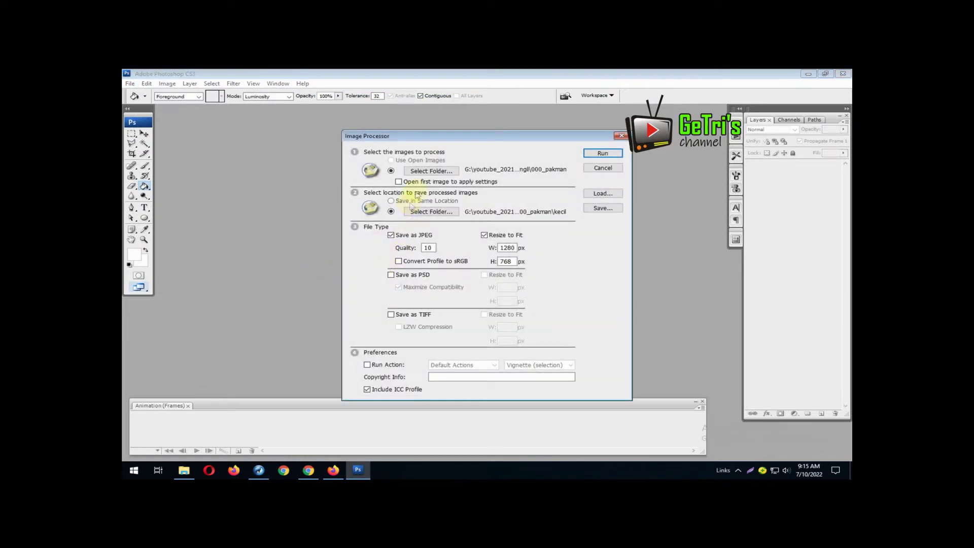
# Step: Set the kedua folder inside 019_bangli as the source folder of the images to process
pyautogui.click(431, 172)
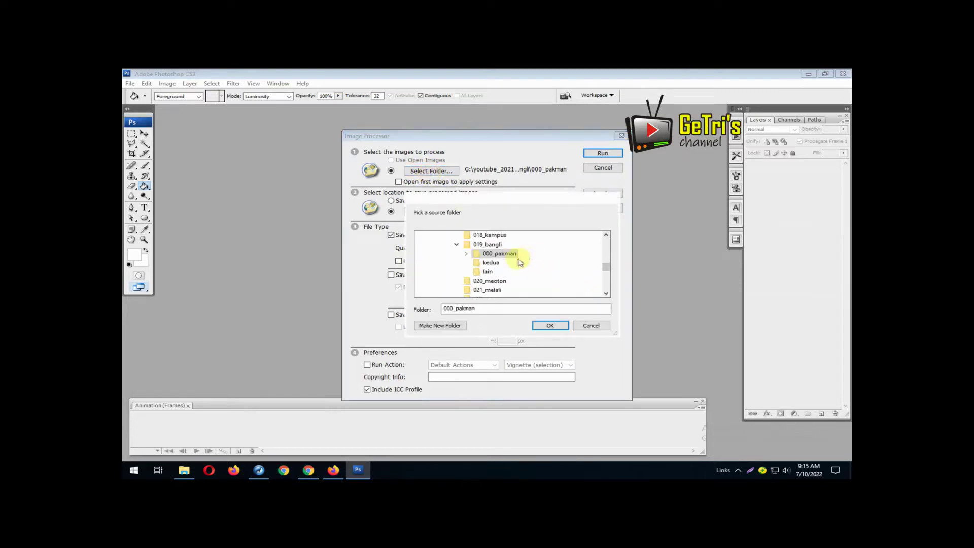
pyautogui.click(490, 264)
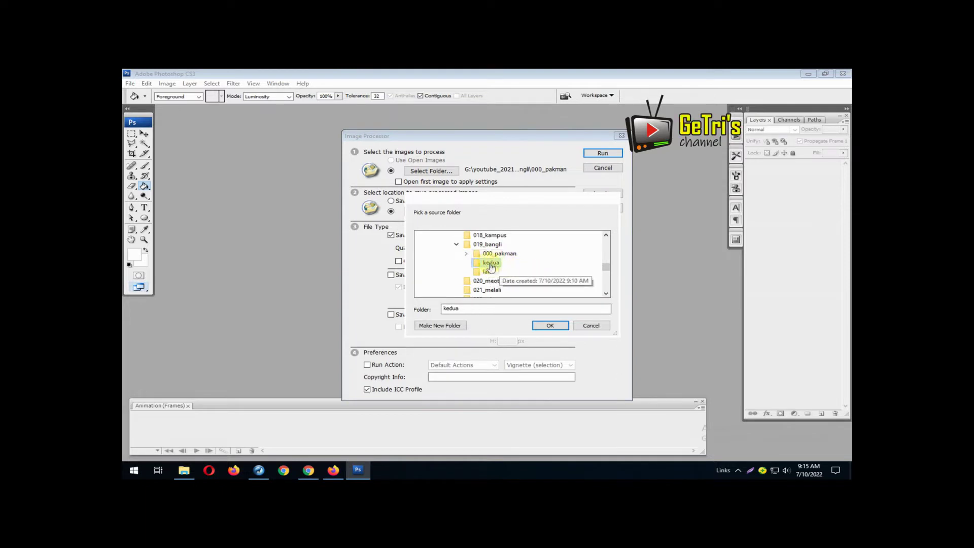
pyautogui.click(548, 326)
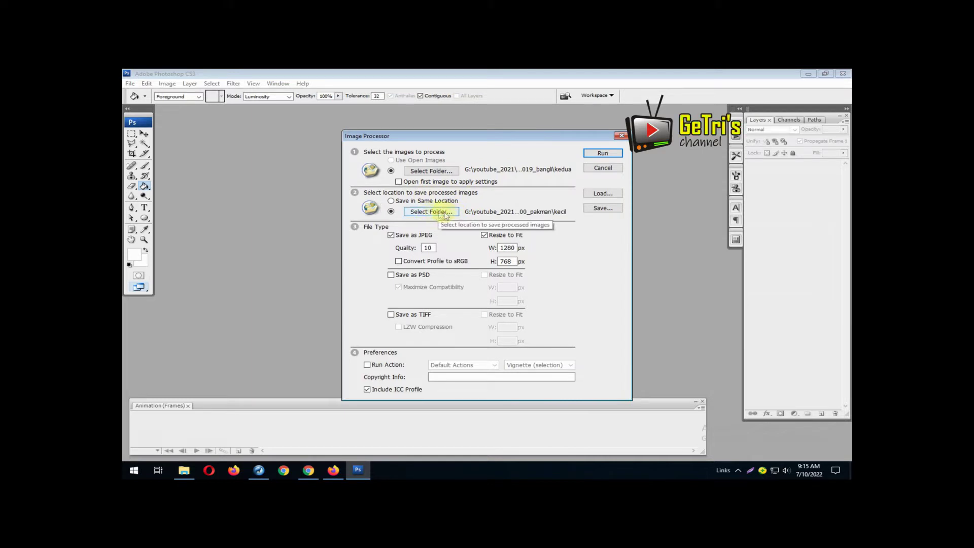
# Step: For the save location, create a new folder named small inside the kedua folder
pyautogui.click(431, 212)
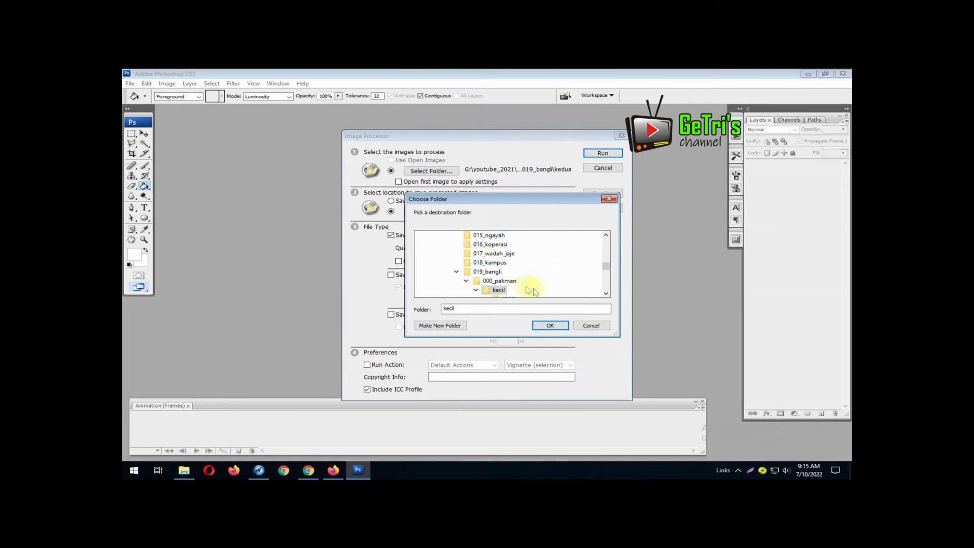
pyautogui.click(606, 293)
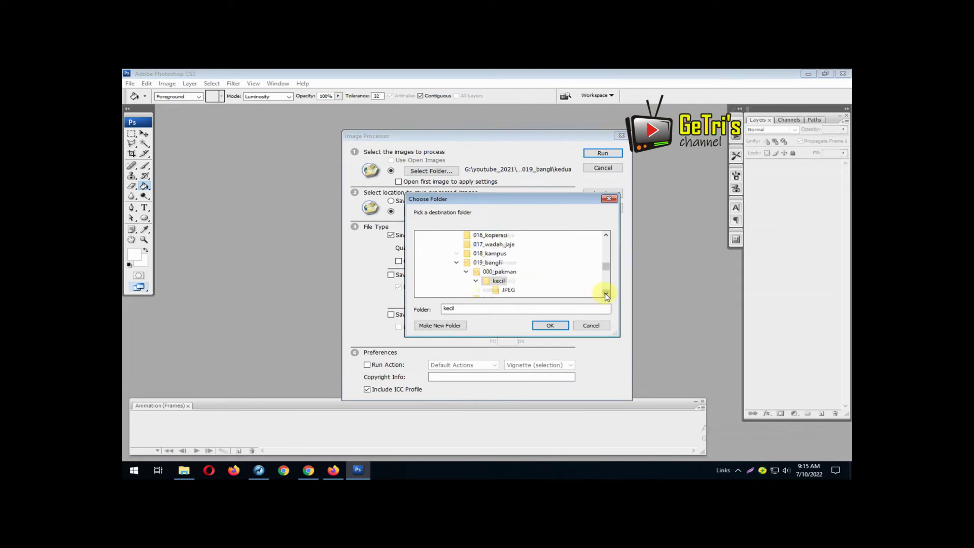
pyautogui.click(606, 294)
pyautogui.click(606, 293)
pyautogui.click(534, 281)
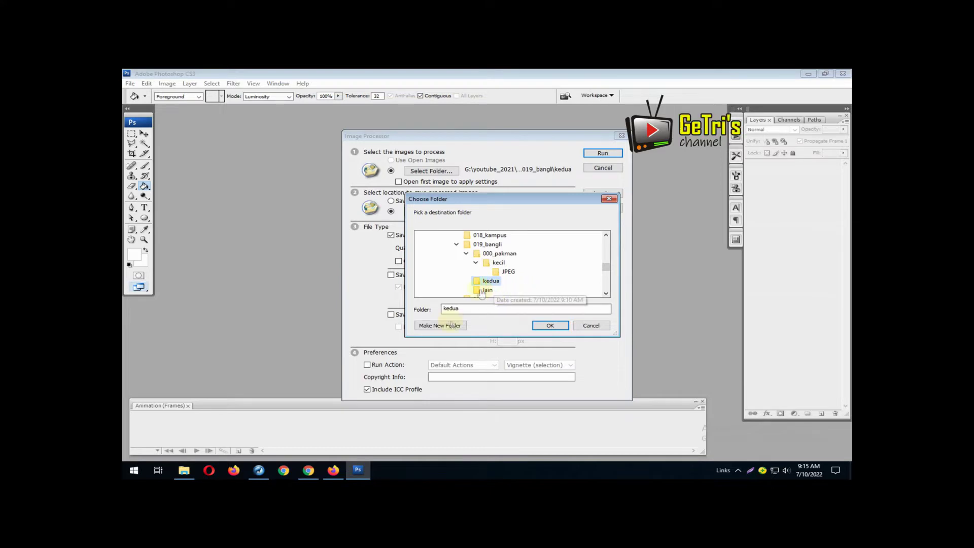
pyautogui.click(442, 327)
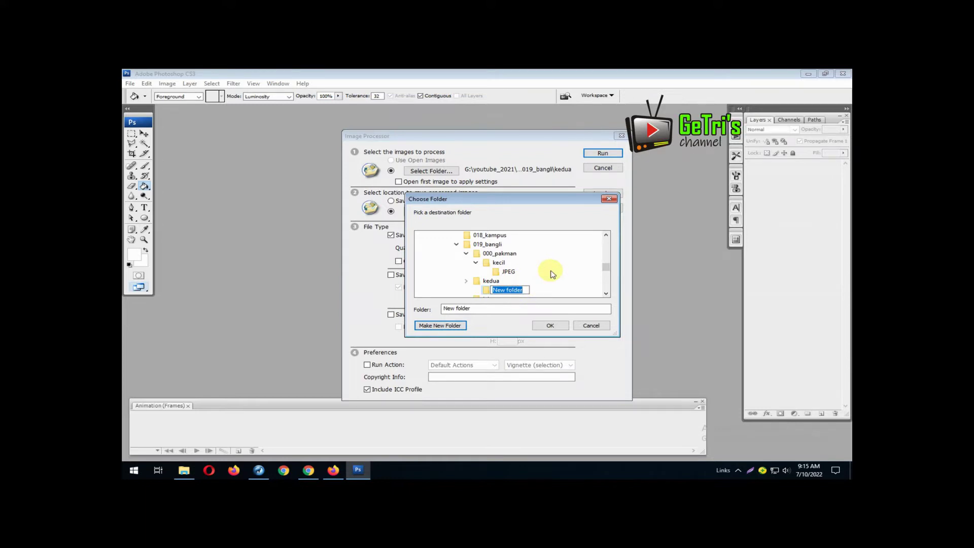
pyautogui.write('s')
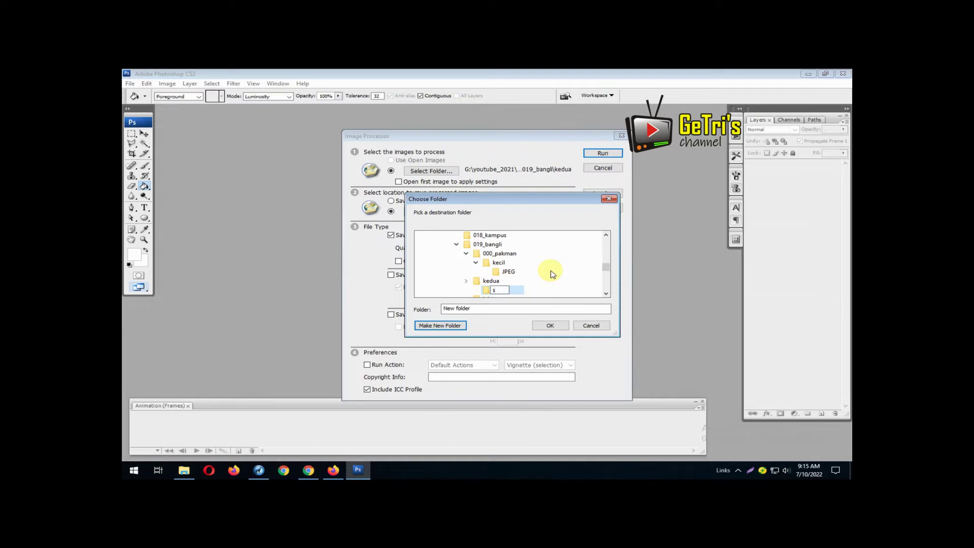
pyautogui.write('mall')
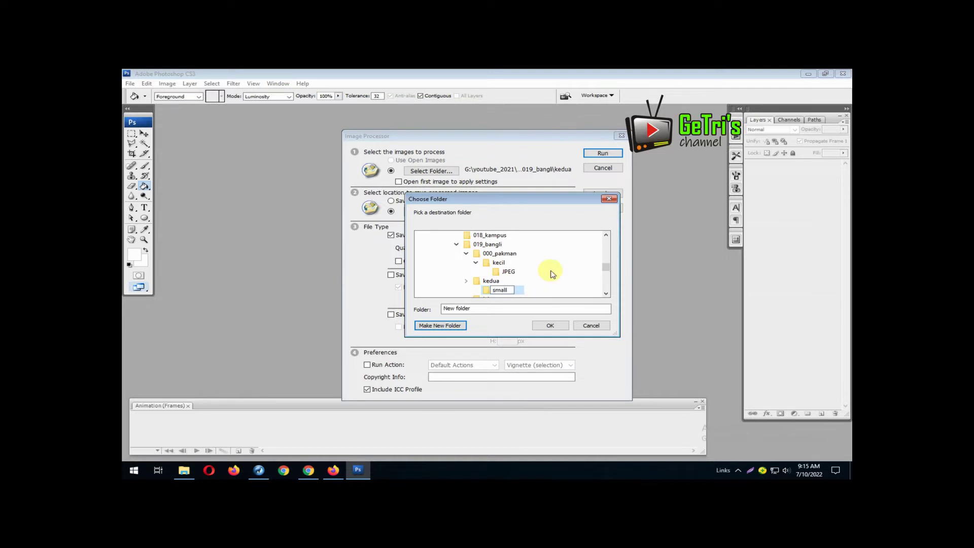
pyautogui.press('Escape')
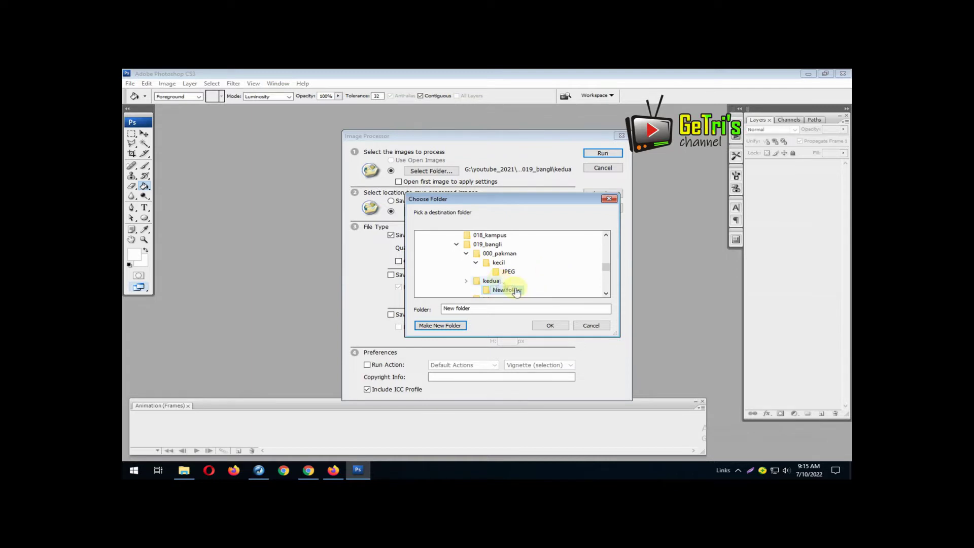
# Step: Choose the small folder inside kedua as the destination for the processed images
pyautogui.click(464, 282)
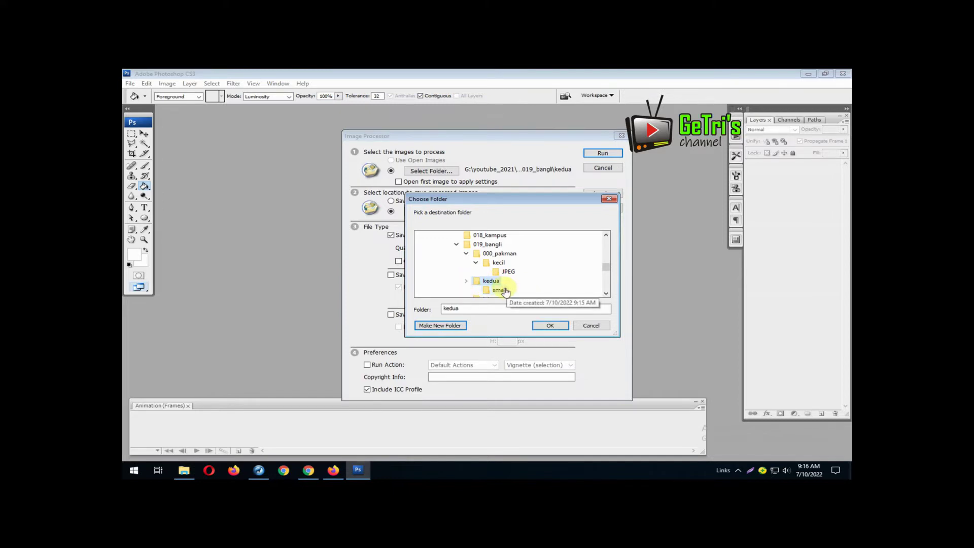
pyautogui.click(500, 290)
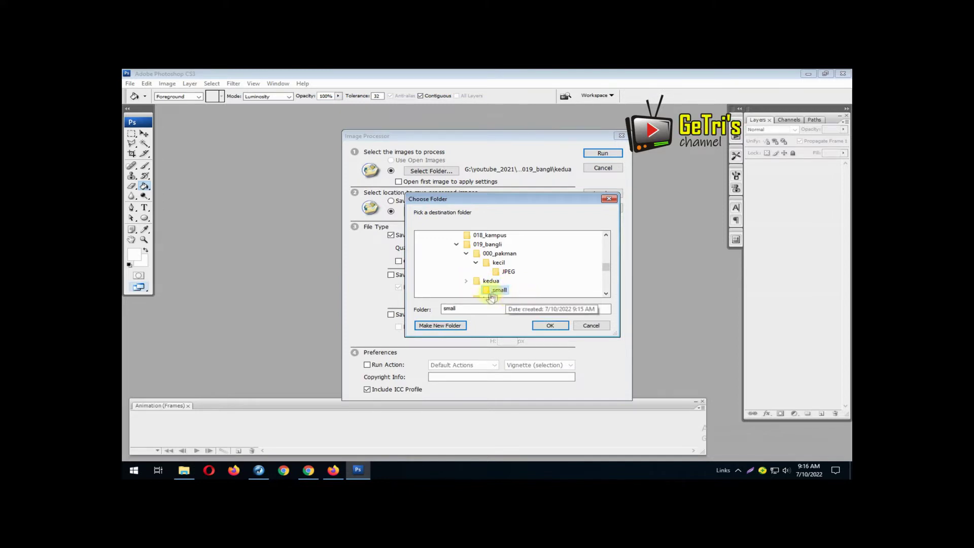
pyautogui.click(544, 327)
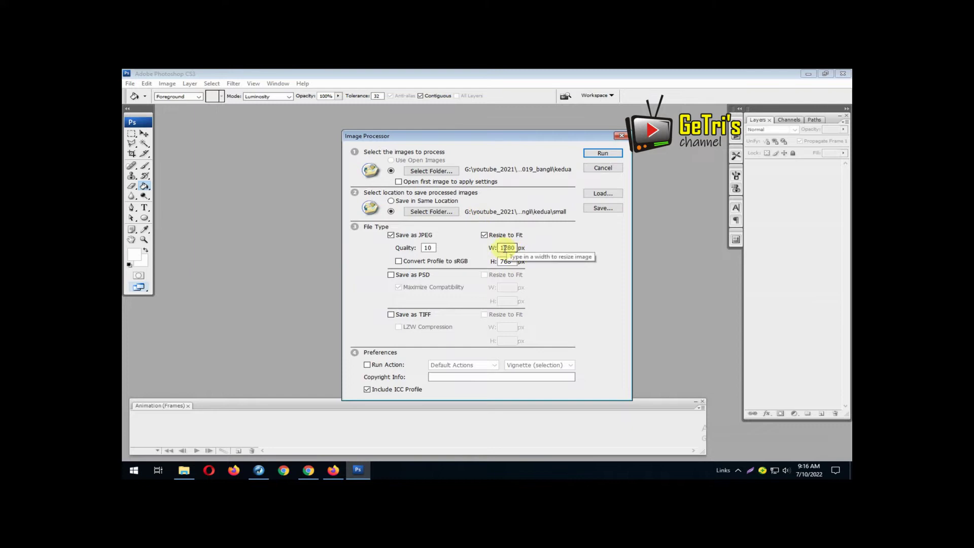
# Step: Run the Image Processor with JPEG output resized to fit 1280 px wide by 768 px high
pyautogui.moveTo(501, 247); pyautogui.dragTo(516, 248)
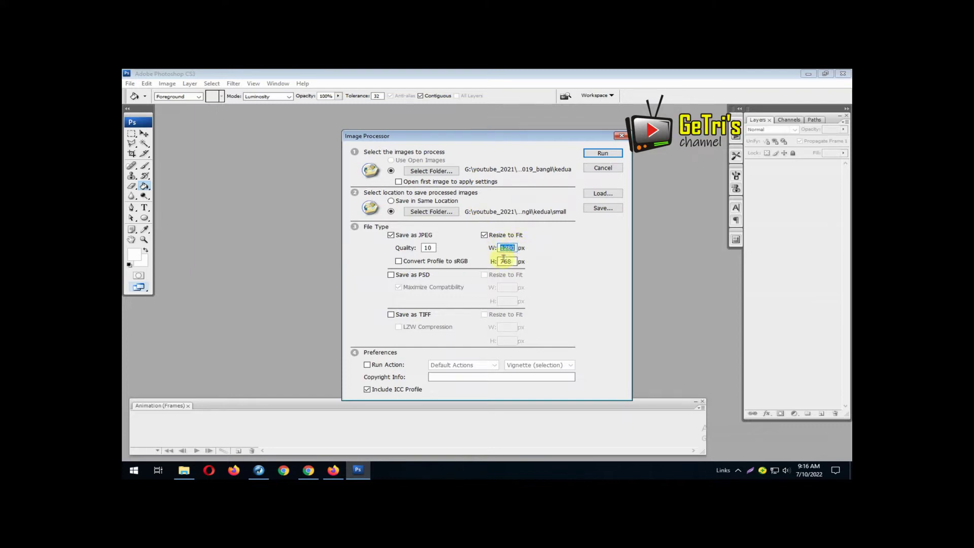
pyautogui.moveTo(500, 261); pyautogui.dragTo(509, 261)
pyautogui.click(184, 471)
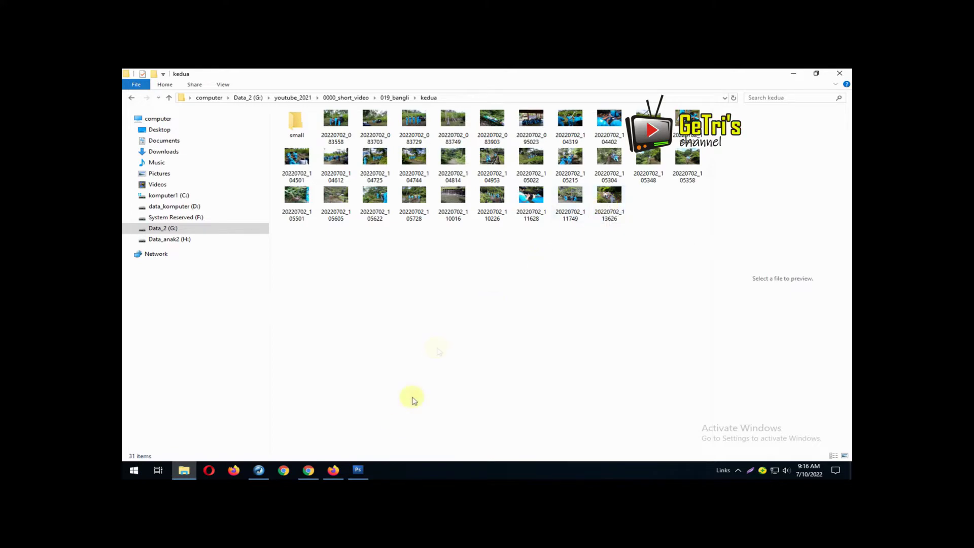
pyautogui.click(357, 472)
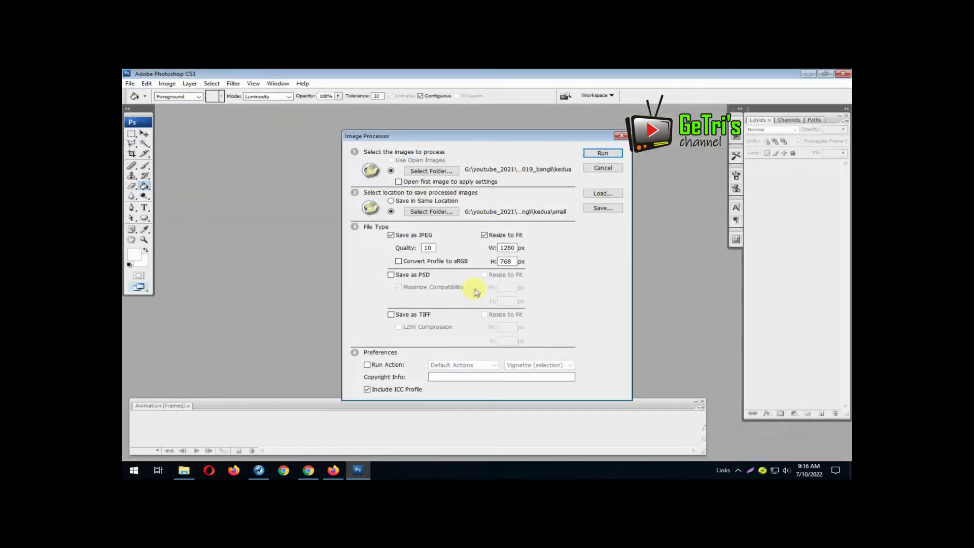
pyautogui.click(484, 234)
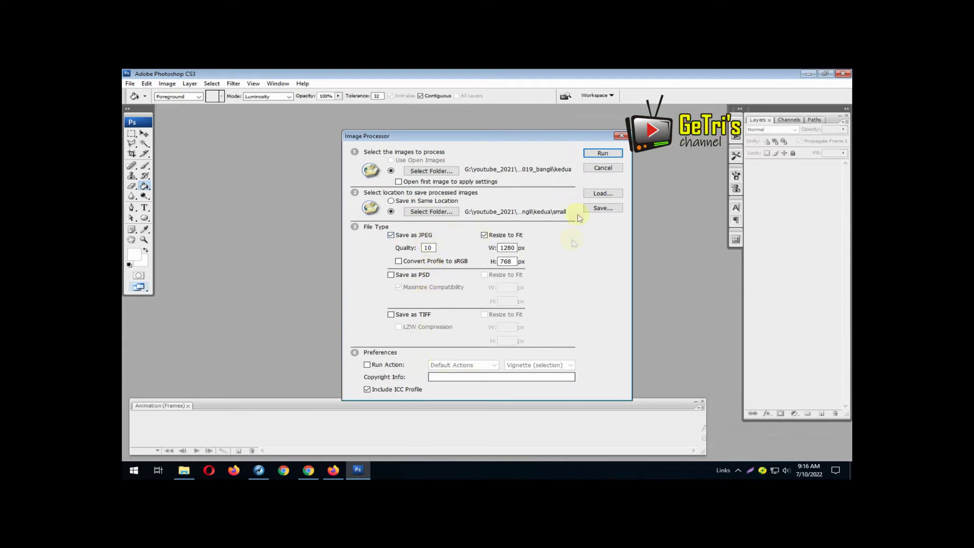
pyautogui.click(602, 153)
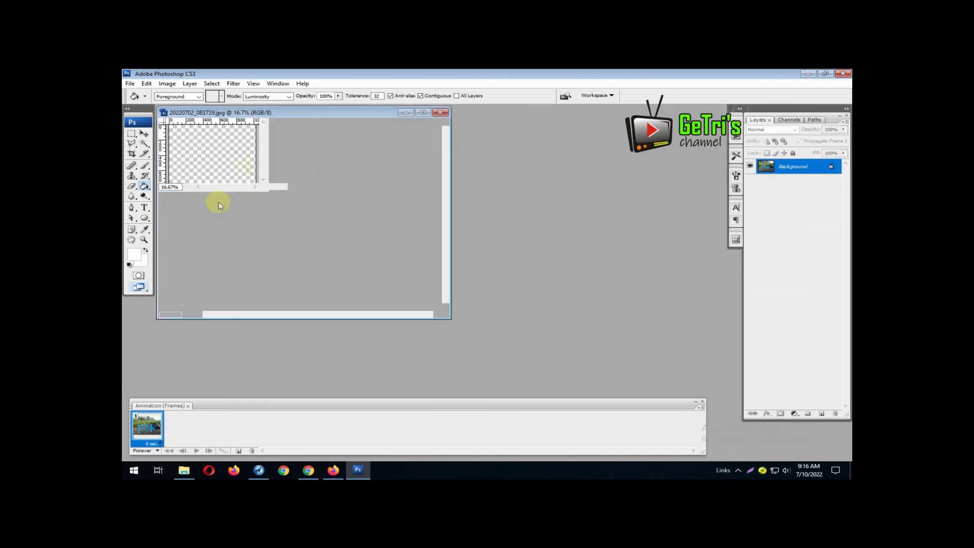
# Step: Switch to File Explorer and examine the processed images in the JPEG folder inside kedua\small
pyautogui.click(191, 473)
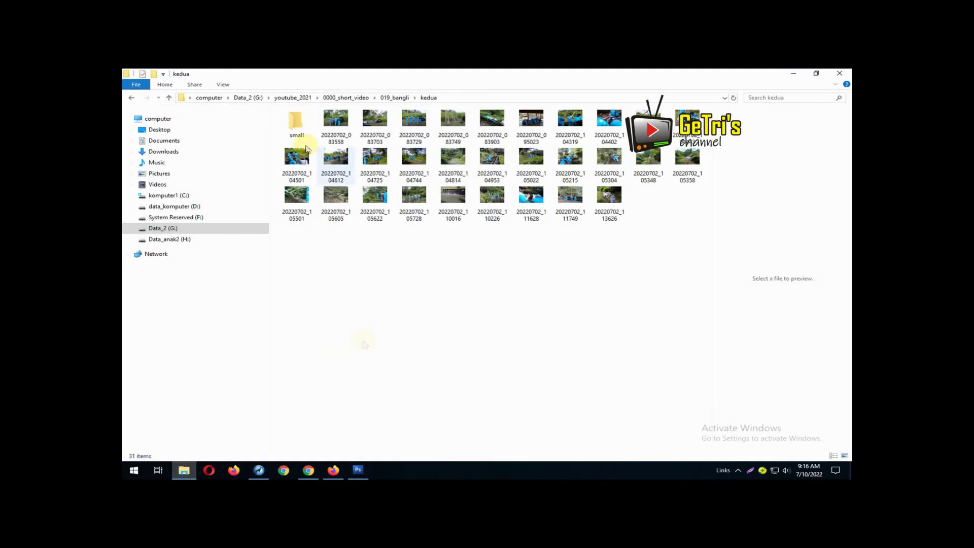
pyautogui.doubleClick(296, 122)
pyautogui.doubleClick(295, 123)
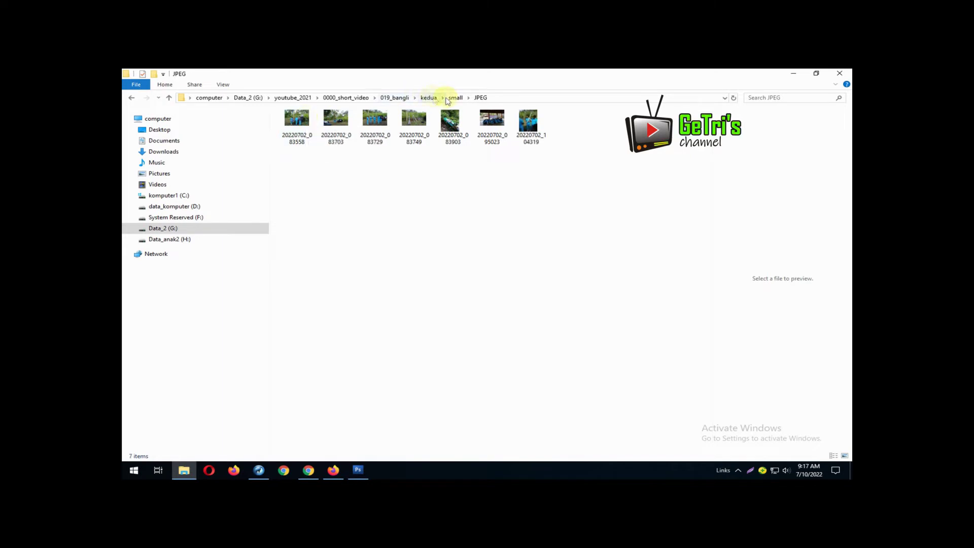
pyautogui.click(430, 99)
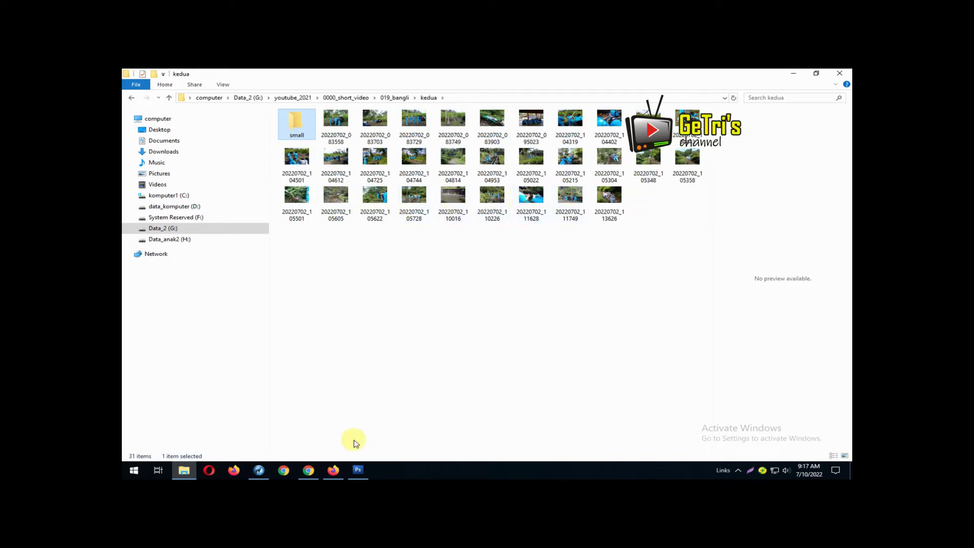
pyautogui.doubleClick(297, 124)
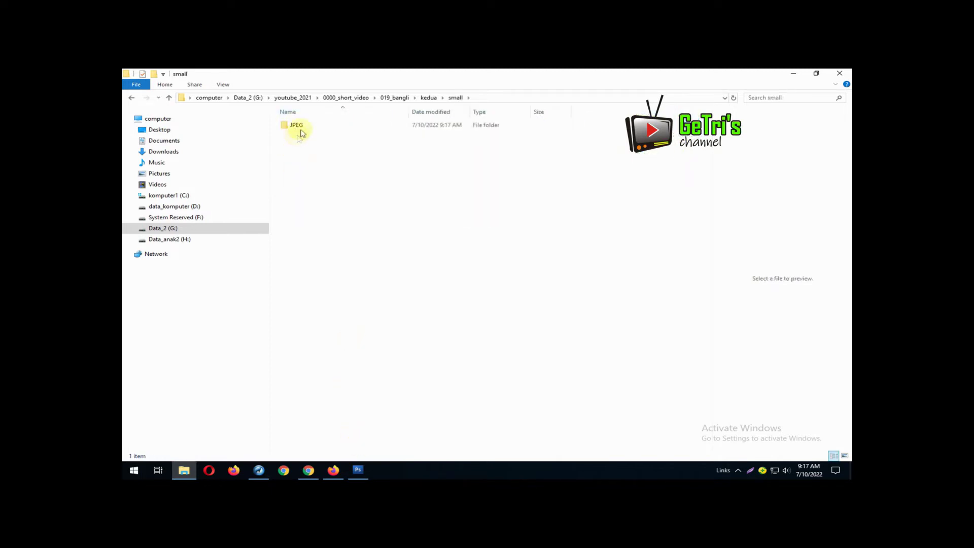
pyautogui.doubleClick(299, 128)
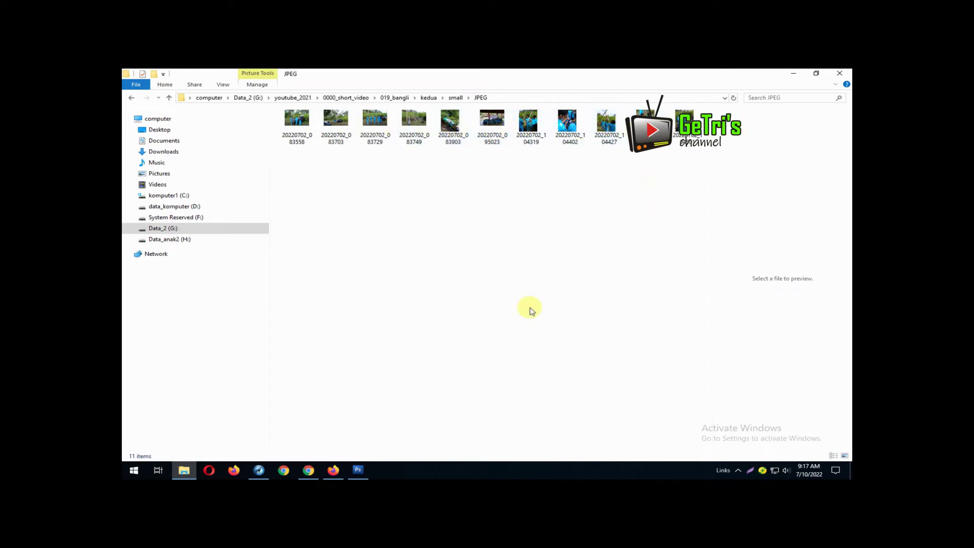
# Step: Check the batch processing progress in Photoshop and return to the JPEG output folder in File Explorer
pyautogui.click(360, 471)
pyautogui.moveTo(360, 473); pyautogui.dragTo(409, 202)
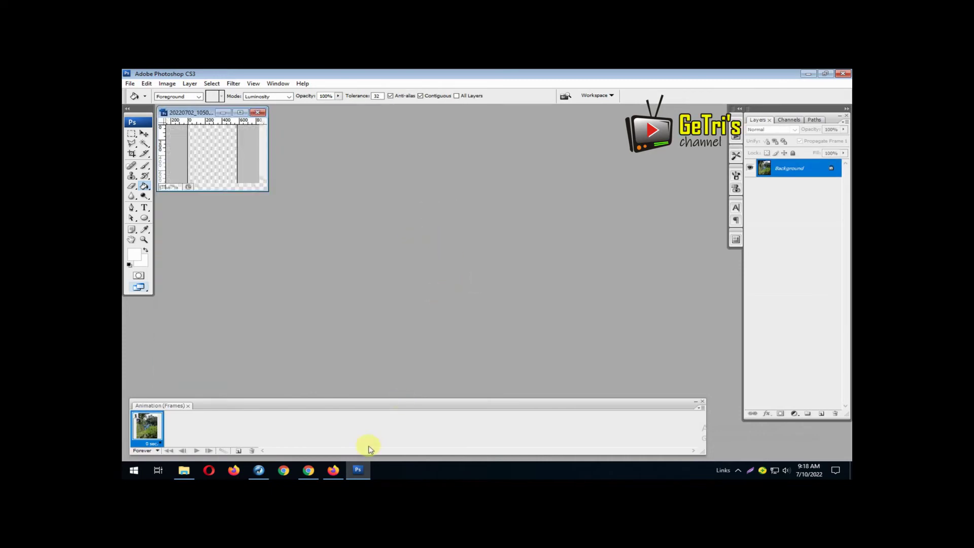
pyautogui.click(184, 470)
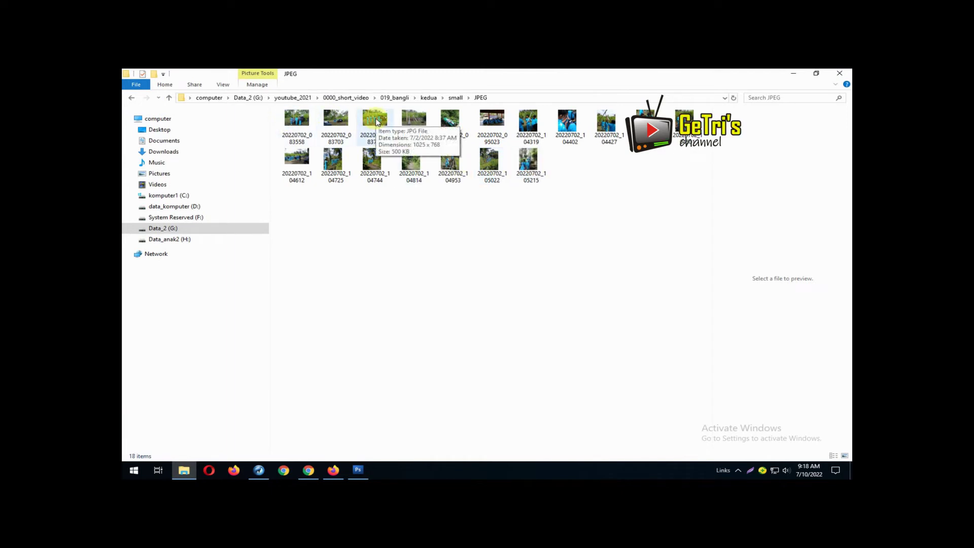
# Step: Open resized photos such as 20220702_083558 and 20220702_105215 to inspect their dimensions and quality, closing each one after viewing
pyautogui.doubleClick(299, 119)
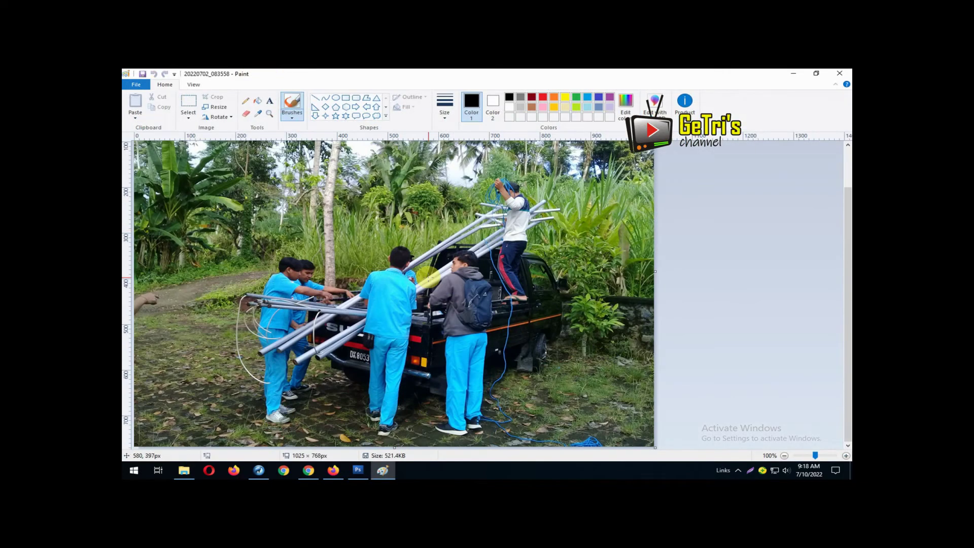
pyautogui.click(847, 75)
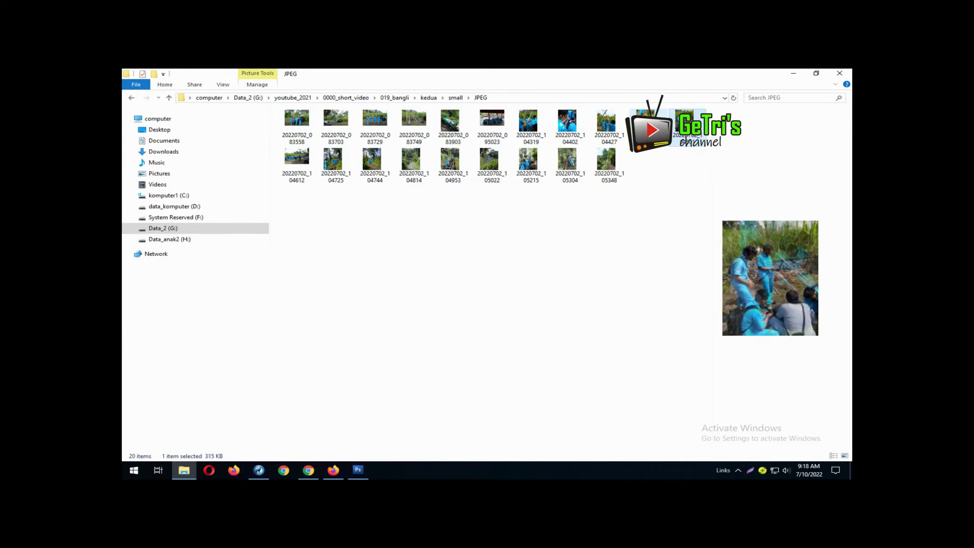
pyautogui.doubleClick(645, 120)
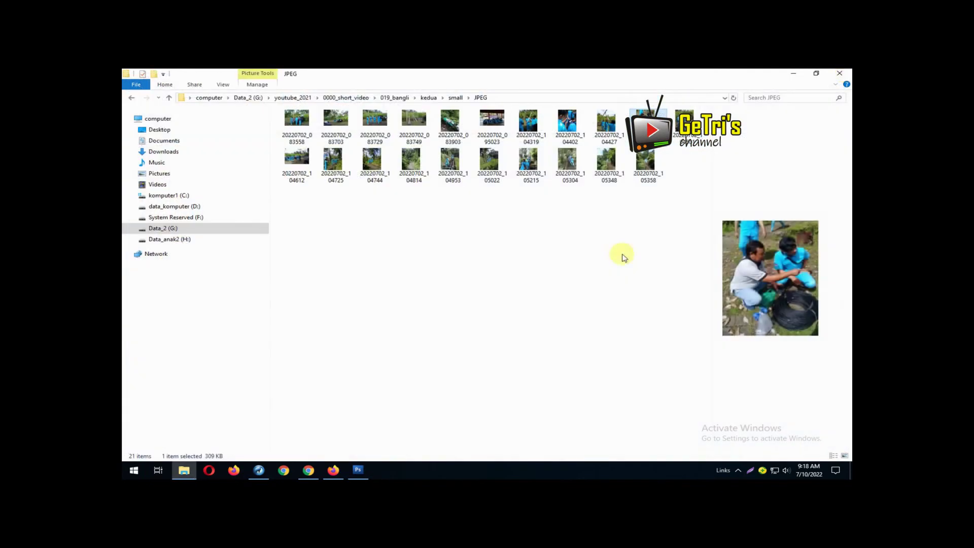
pyautogui.click(621, 254)
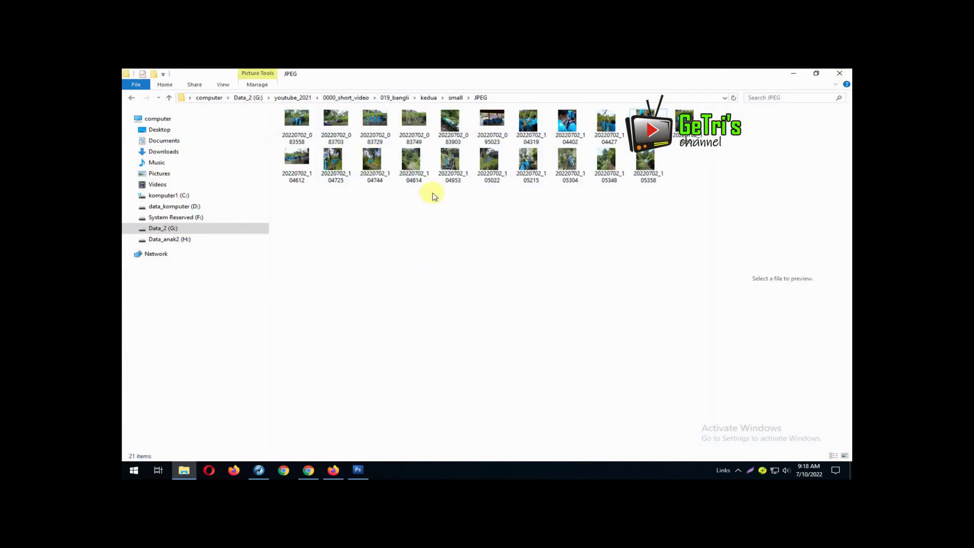
pyautogui.doubleClick(528, 160)
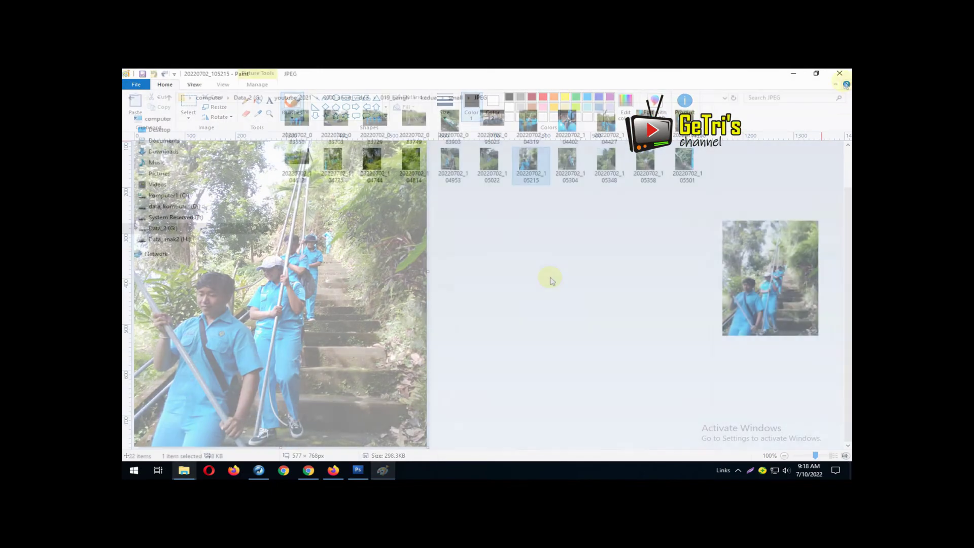
pyautogui.click(550, 276)
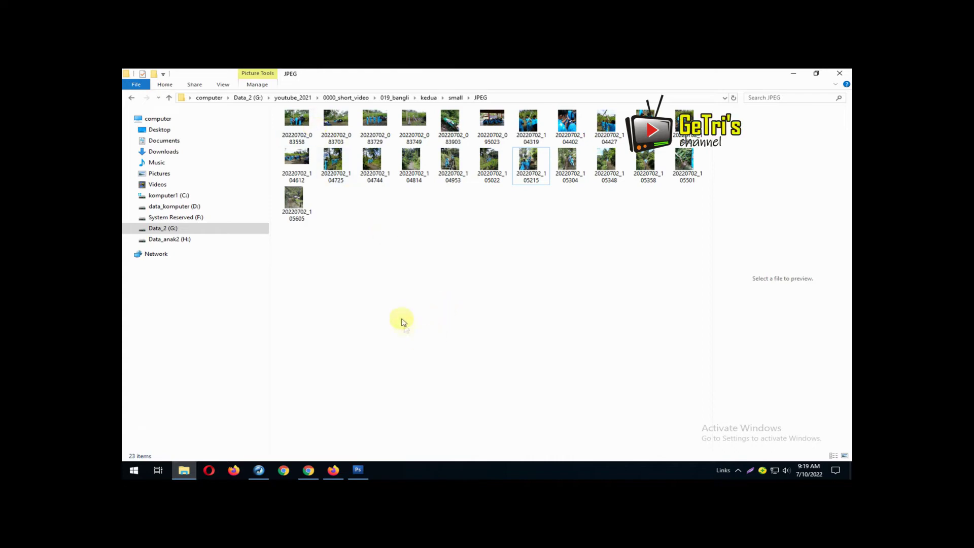
# Step: Check the batch in Photoshop, and compare the originals in kedua with the output in small\JPEG in File Explorer
pyautogui.click(358, 470)
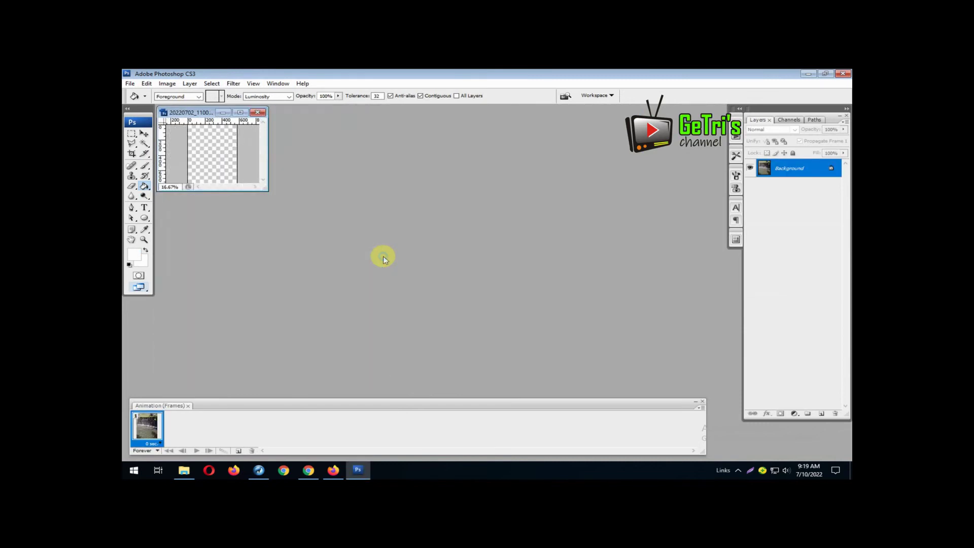
pyautogui.hotkey('alt', 'Tab')
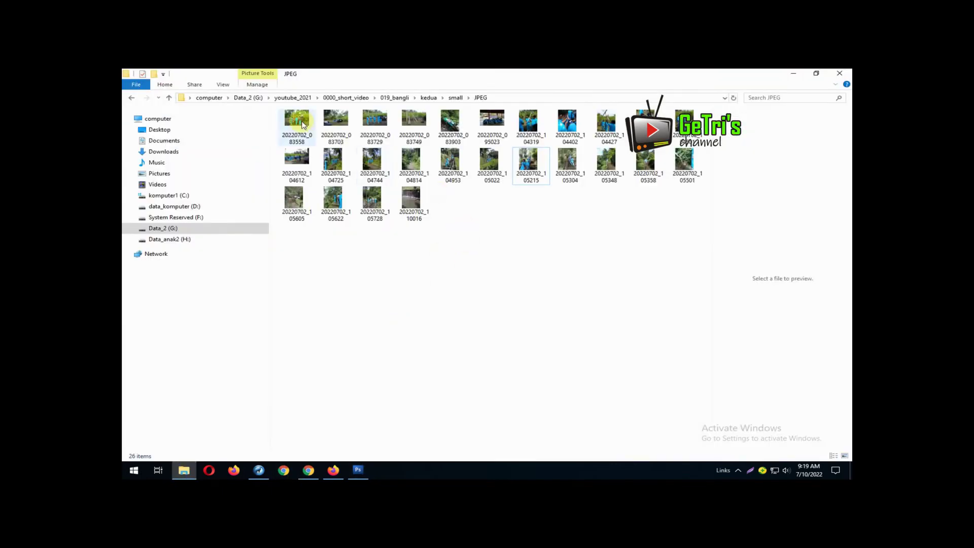
pyautogui.click(426, 99)
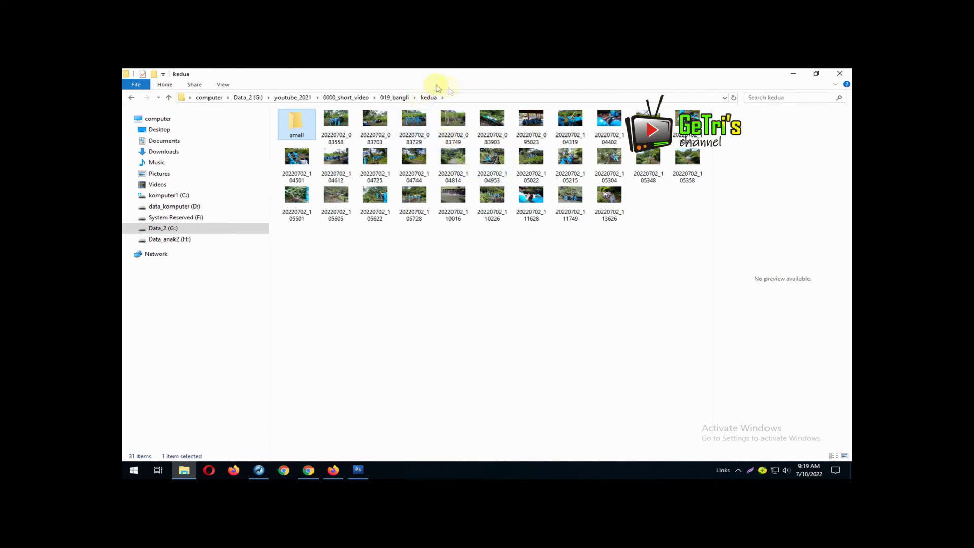
pyautogui.doubleClick(292, 127)
pyautogui.doubleClick(298, 125)
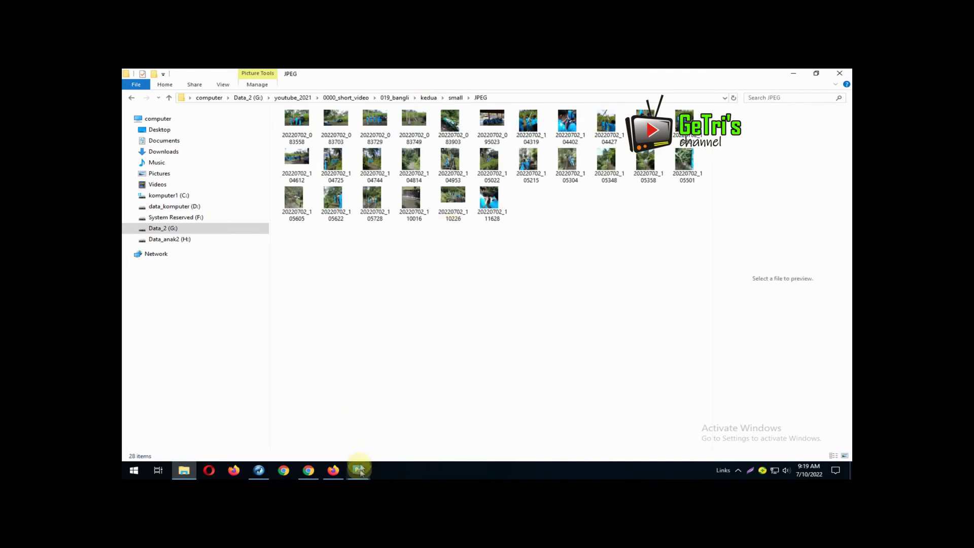
# Step: Switch back to Photoshop and monitor the Image Processor until the last photo has been processed
pyautogui.click(358, 467)
pyautogui.click(437, 260)
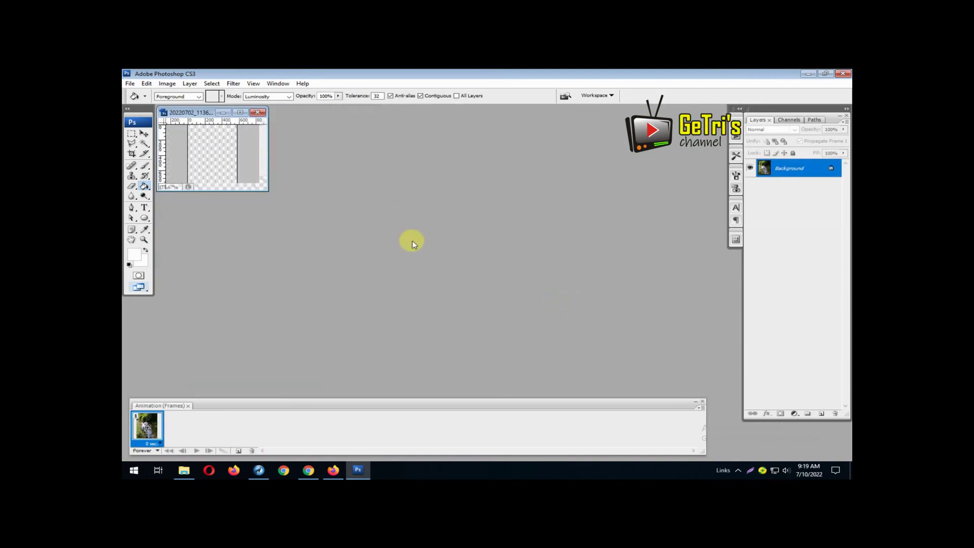
pyautogui.click(412, 244)
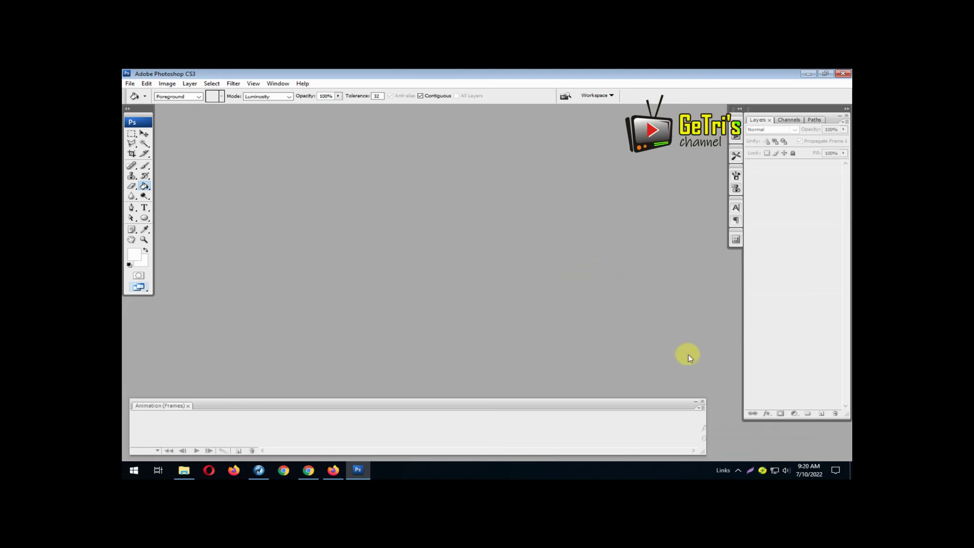
pyautogui.click(737, 470)
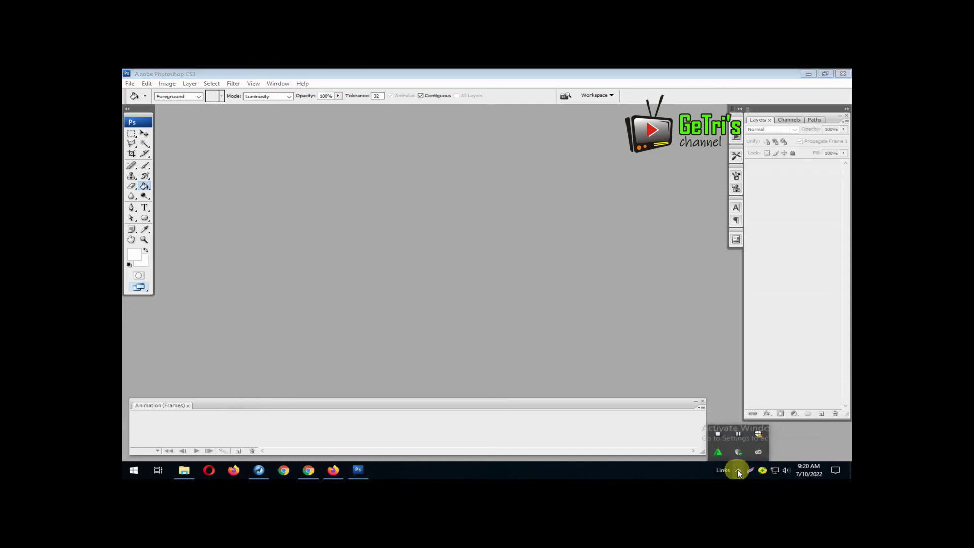